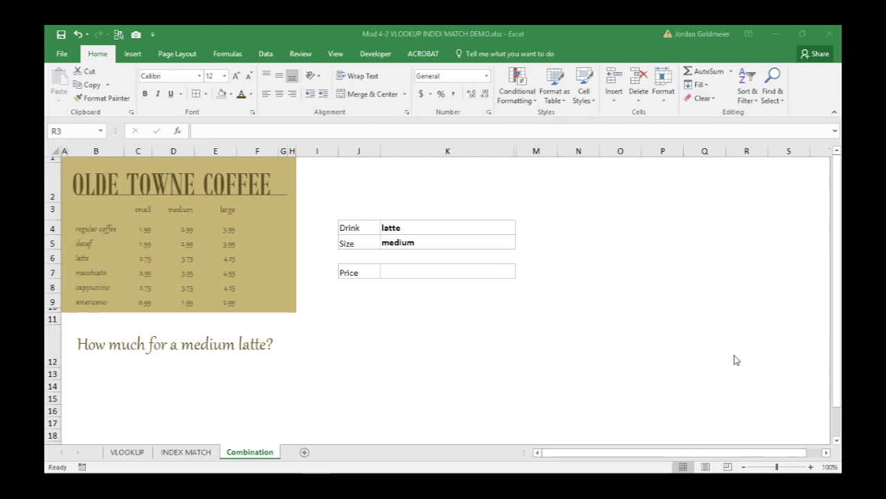
- Examine the price formula in cell K7 of the INDEX MATCH sheet
{"action": "left_click", "coordinate": [183, 453]}
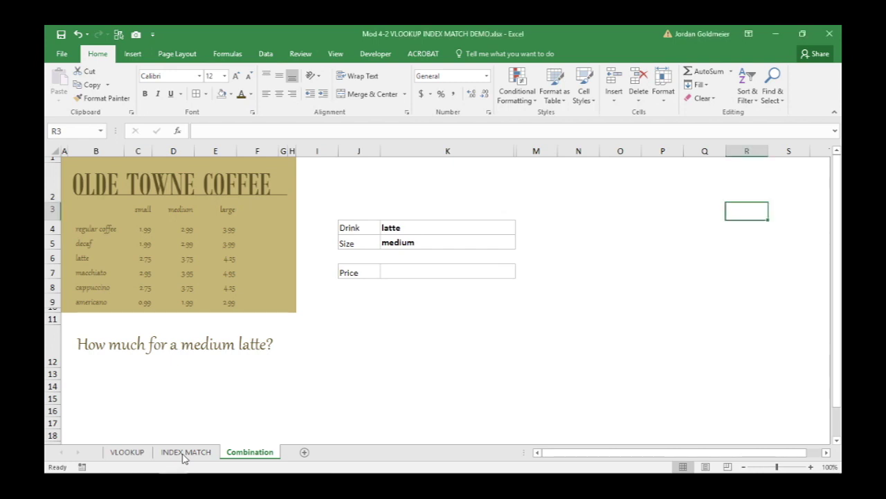
{"action": "left_click", "coordinate": [184, 454]}
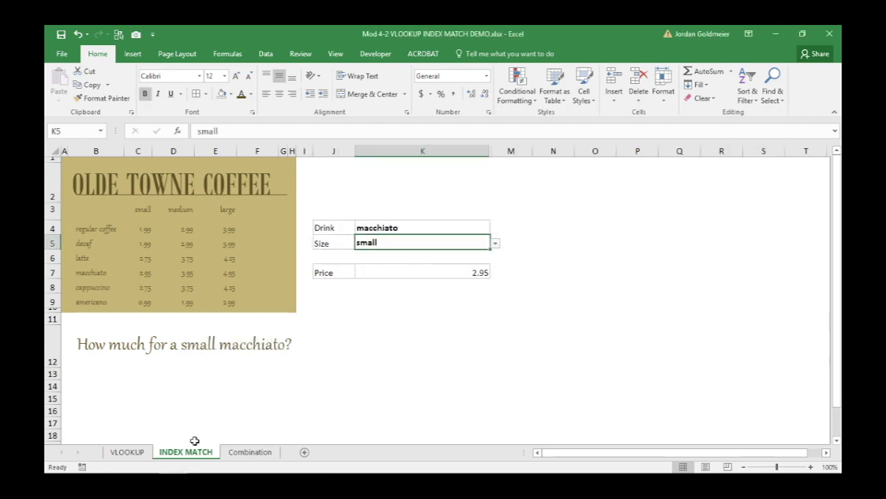
{"action": "left_click", "coordinate": [407, 270]}
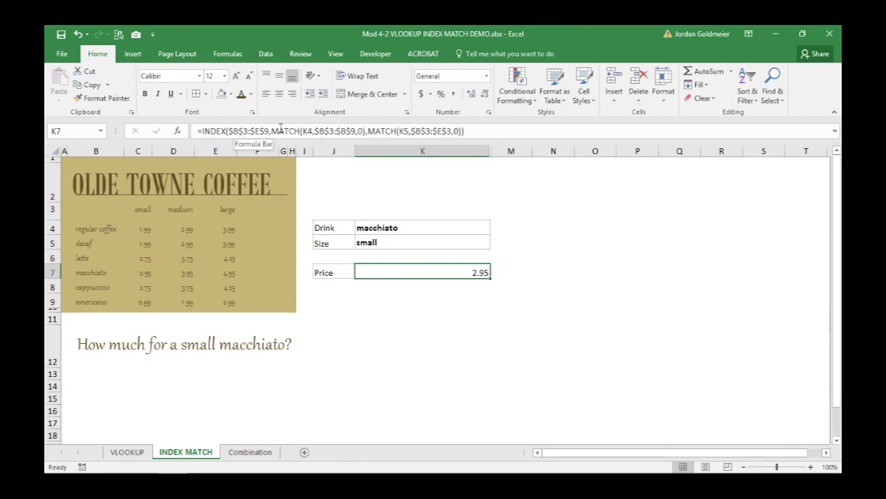
- In the Price cell K7 of the Combination sheet, begin a VLOOKUP formula with the drink in K4 as lookup value
{"action": "left_click", "coordinate": [249, 451]}
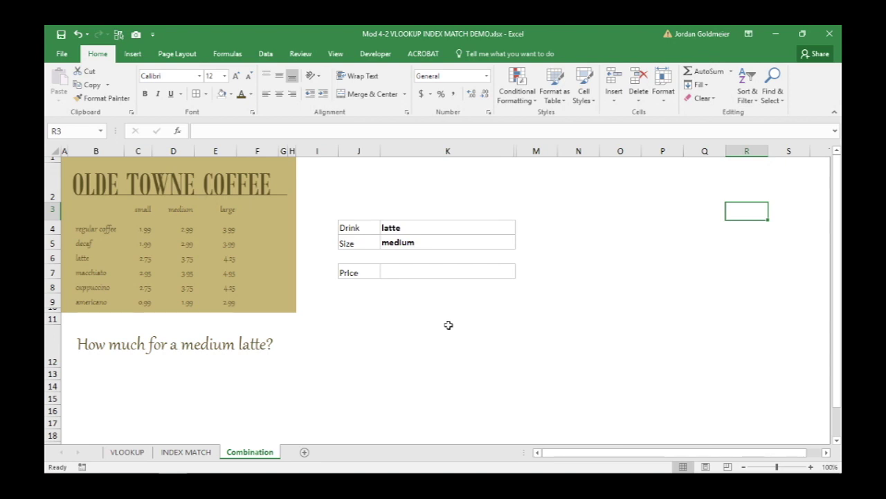
{"action": "left_click", "coordinate": [421, 270]}
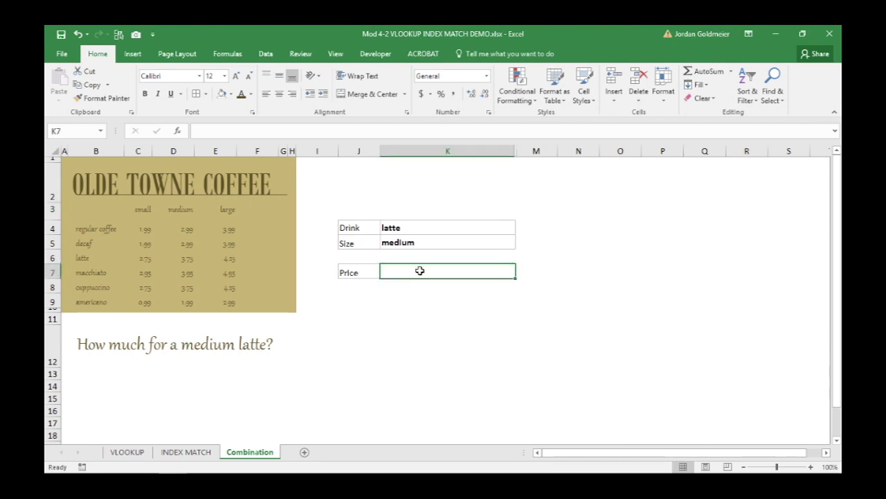
{"action": "type", "text": "="}
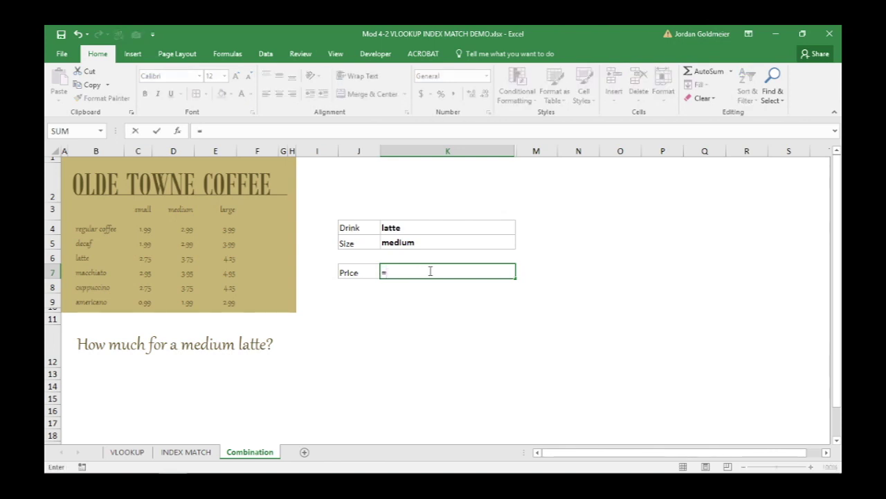
{"action": "type", "text": "vlook"}
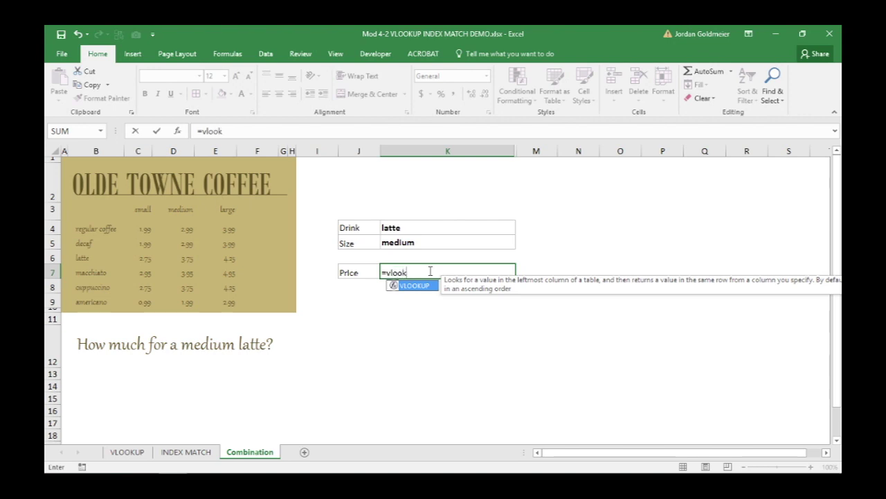
{"action": "key", "text": "Tab"}
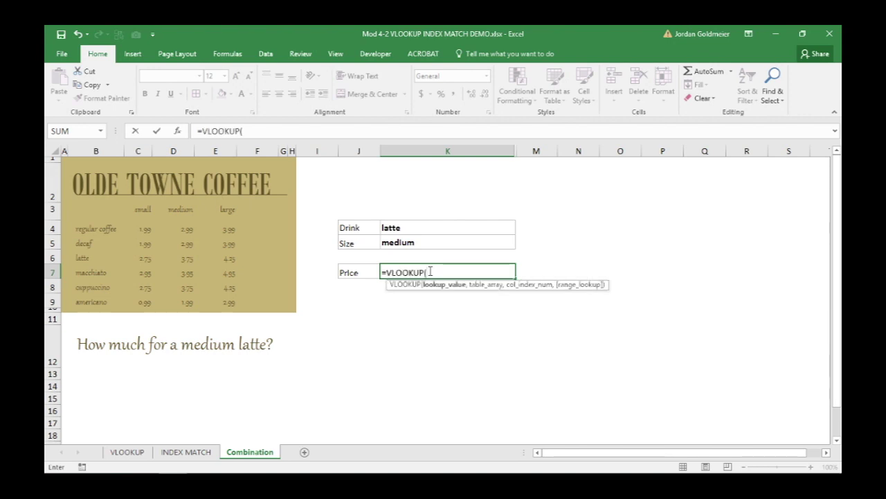
{"action": "left_click", "coordinate": [392, 228]}
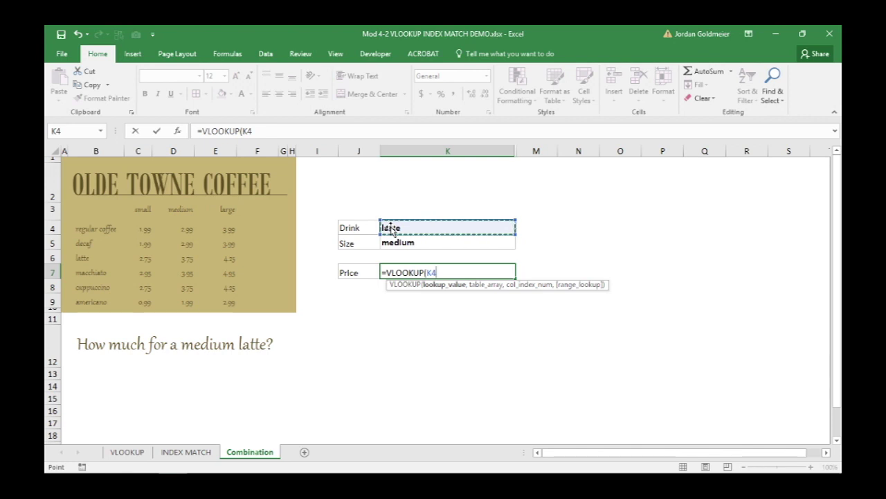
{"action": "type", "text": ","}
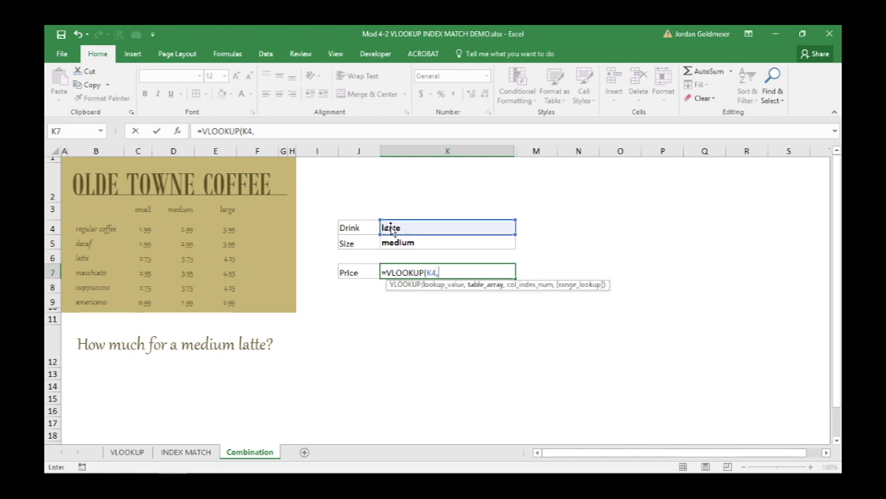
- Set the VLOOKUP table array to the whole menu table as the absolute range $B$3:$E$9
{"action": "left_click", "coordinate": [100, 215]}
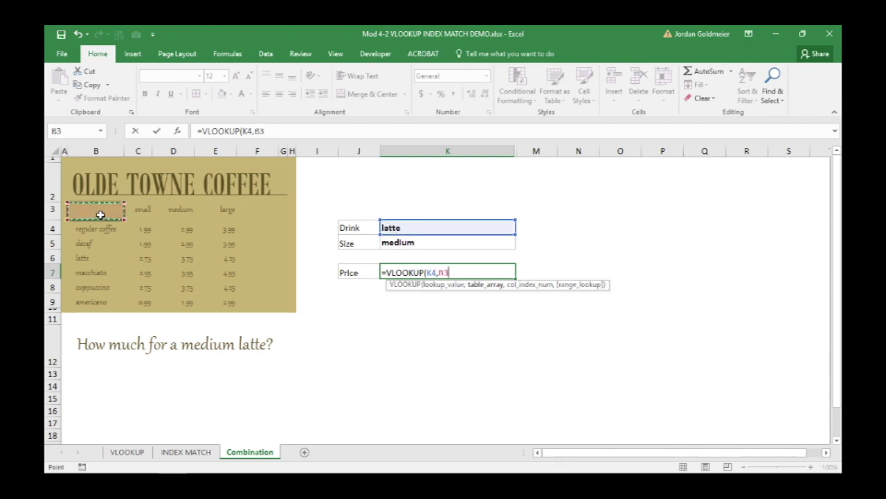
{"action": "left_click_drag", "start_coordinate": [100, 215], "coordinate": [198, 295]}
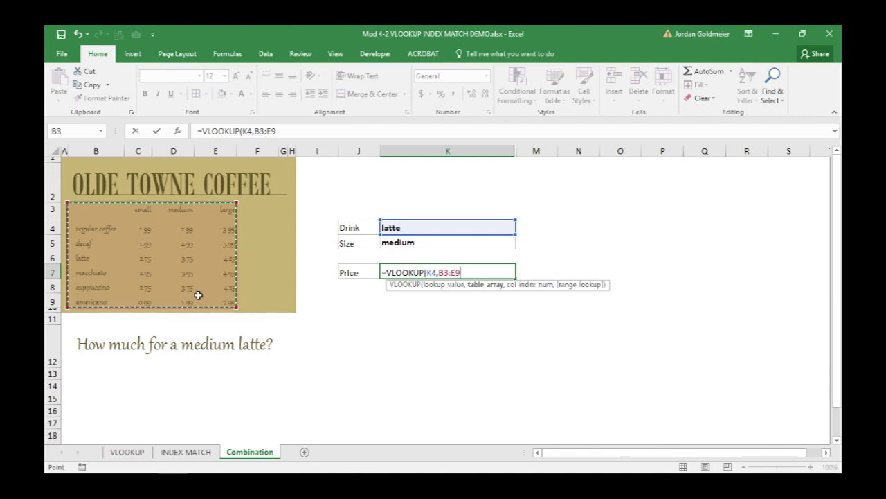
{"action": "key", "text": "F4"}
{"action": "type", "text": ","}
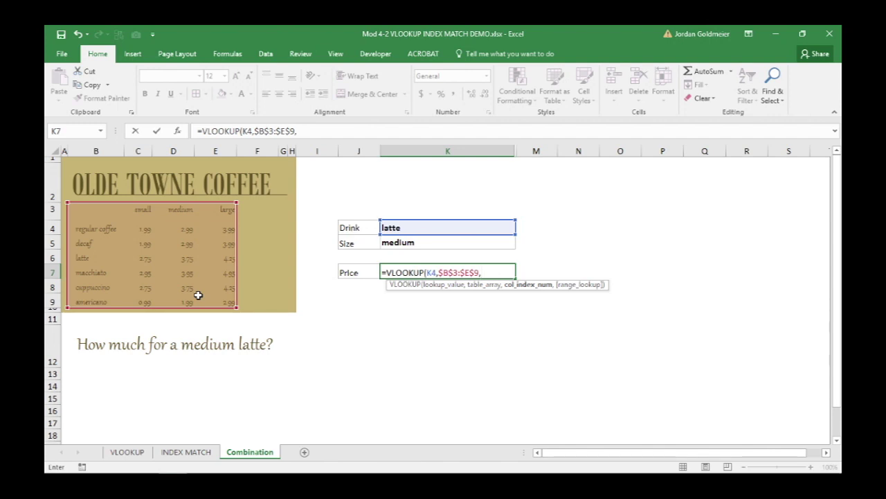
{"action": "type", "text": ","}
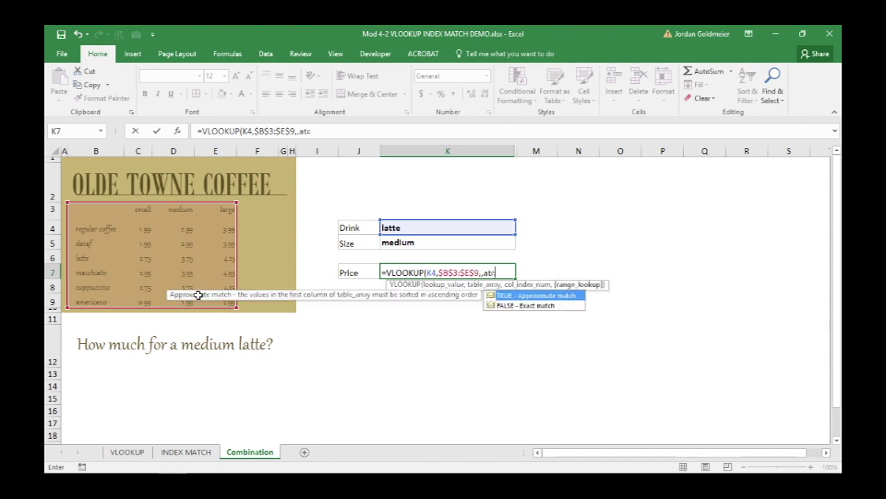
{"action": "key", "text": "BackSpace"}
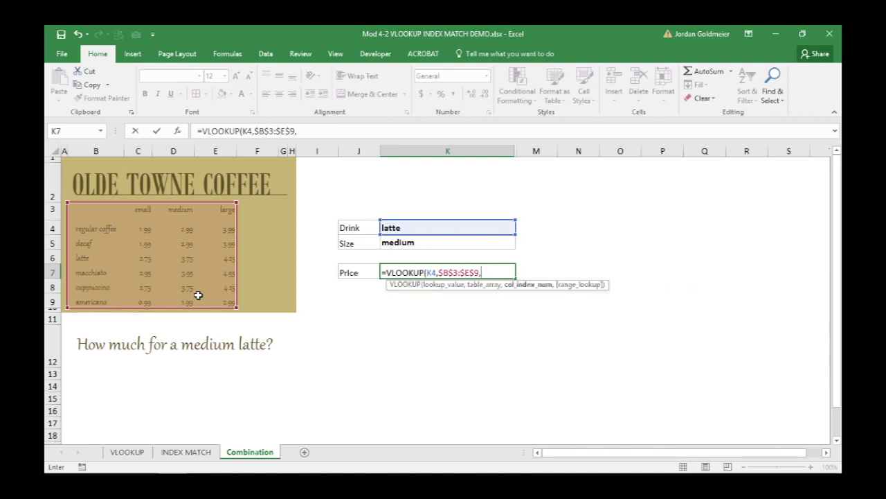
- Supply the VLOOKUP column index with a nested MATCH of size K5 in header row $B$3:$E$3, using match type 0
{"action": "type", "text": "match("}
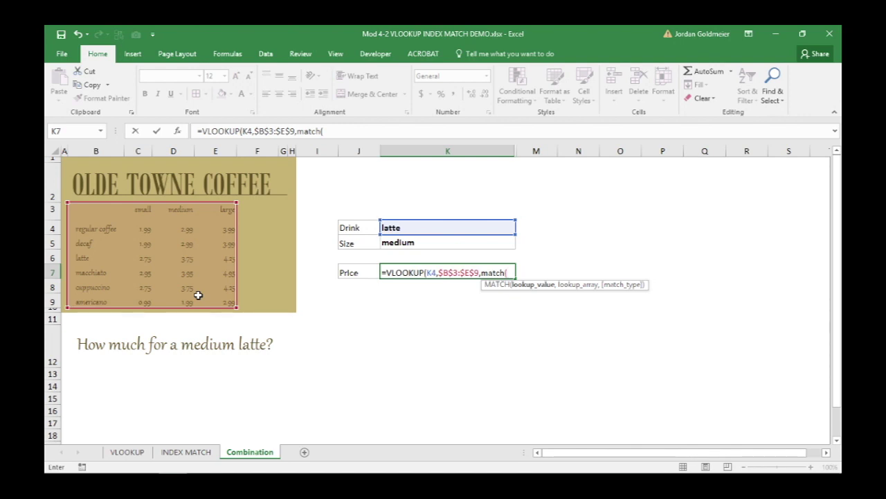
{"action": "left_click", "coordinate": [448, 240]}
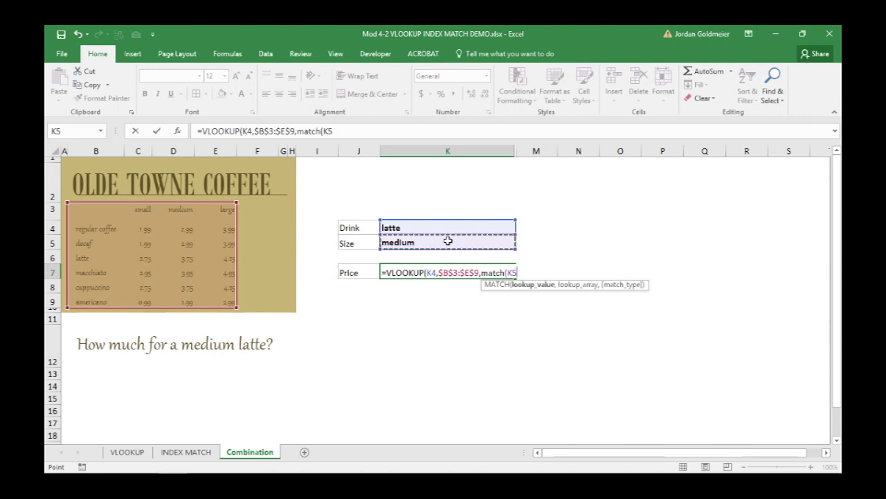
{"action": "type", "text": ","}
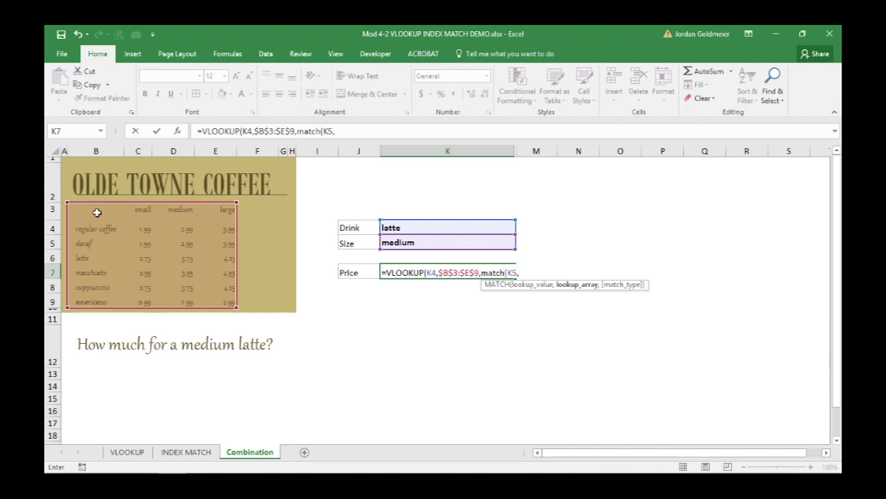
{"action": "left_click_drag", "start_coordinate": [97, 213], "coordinate": [215, 206]}
{"action": "key", "text": "F4"}
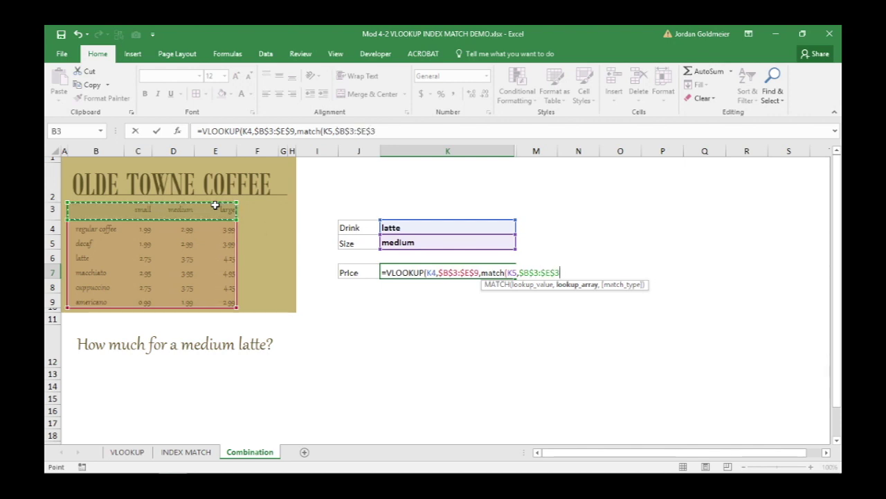
{"action": "type", "text": ",0"}
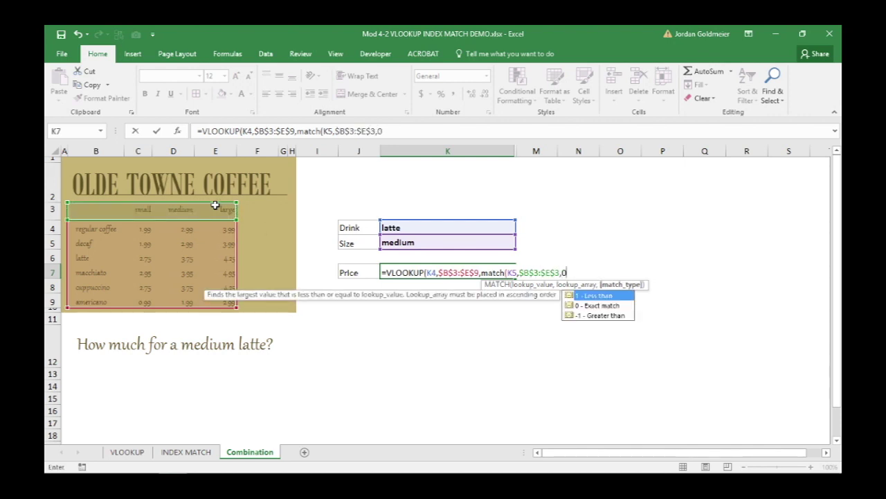
{"action": "type", "text": ")"}
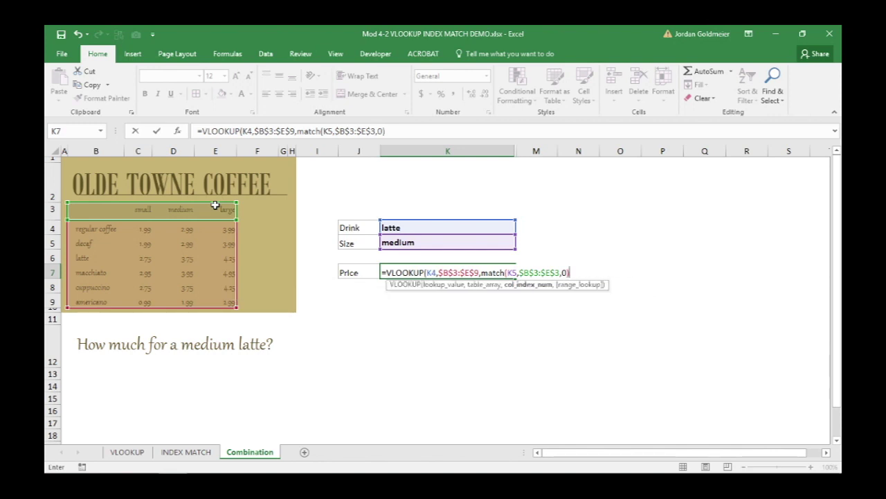
- Finish the VLOOKUP formula with FALSE for an exact match and enter it in the cell
{"action": "type", "text": ","}
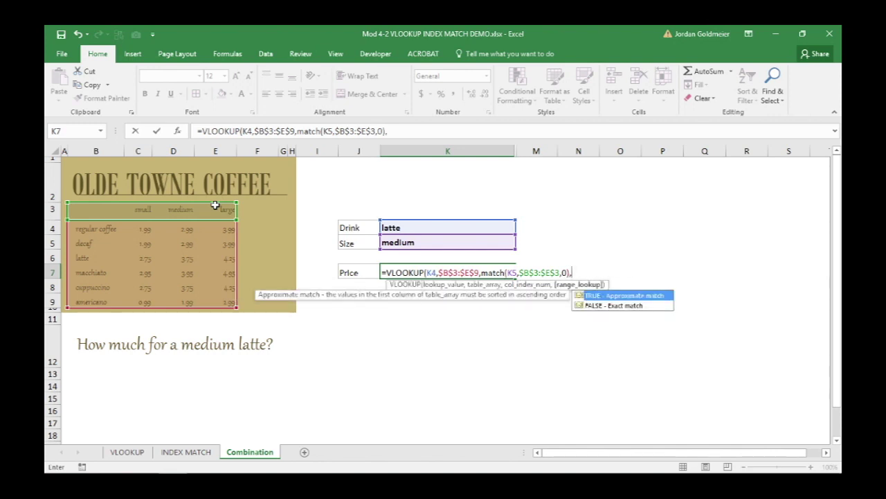
{"action": "key", "text": "Down"}
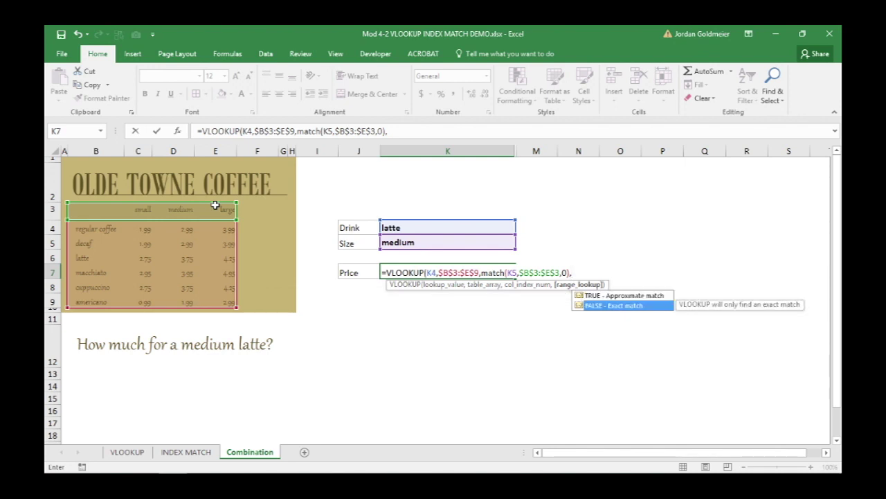
{"action": "key", "text": "Tab"}
{"action": "type", "text": ")"}
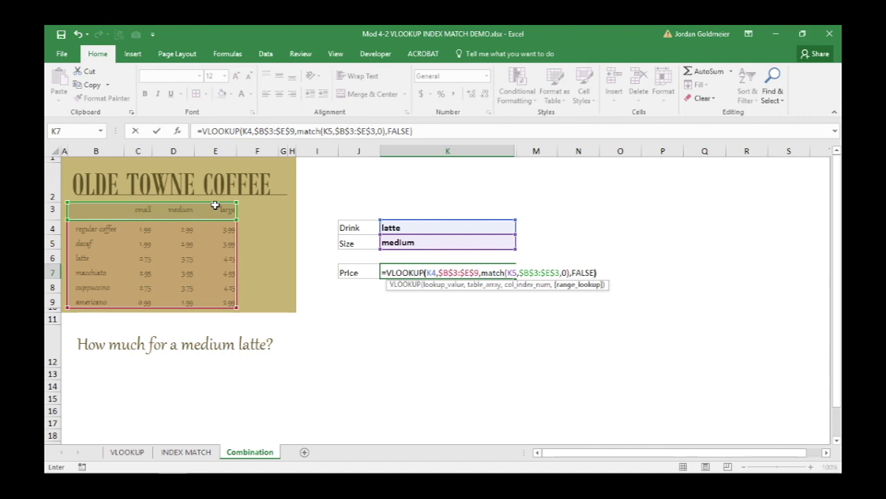
{"action": "key", "text": "ctrl+Return"}
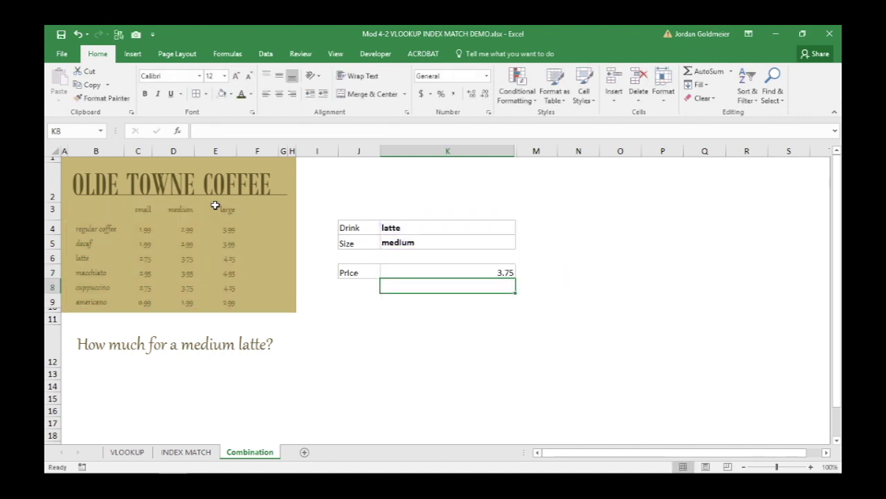
- Change the drink selection to cappuccino and the size selection to large
{"action": "left_click", "coordinate": [509, 241]}
{"action": "left_click", "coordinate": [510, 229]}
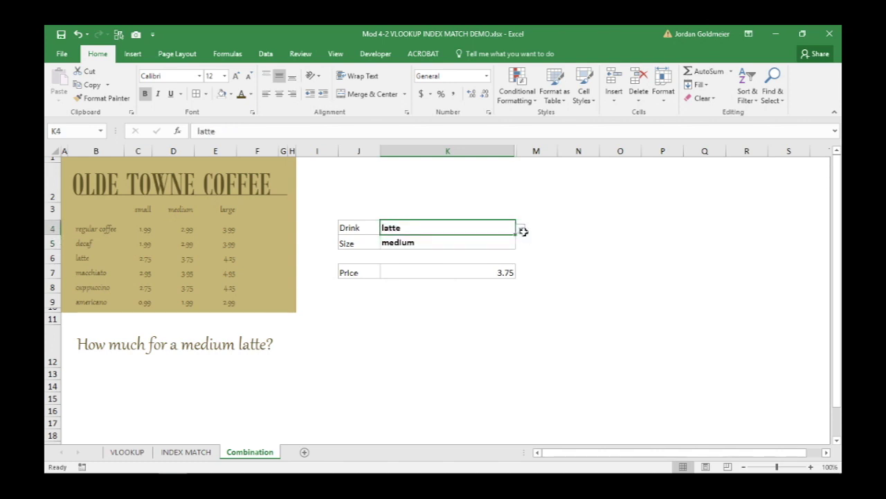
{"action": "left_click", "coordinate": [522, 229]}
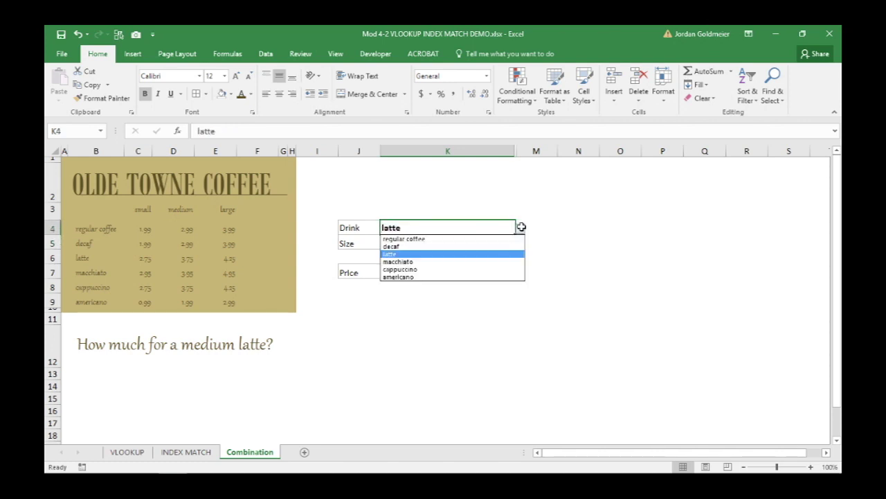
{"action": "left_click", "coordinate": [506, 269]}
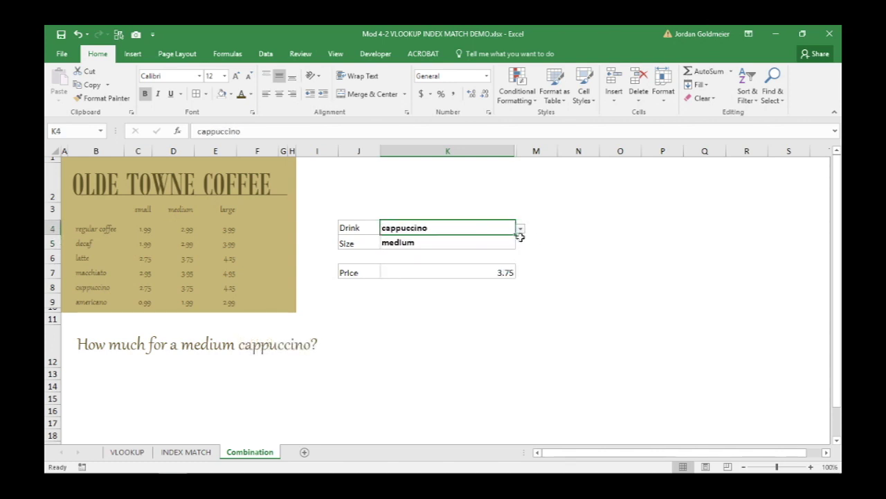
{"action": "left_click", "coordinate": [512, 240]}
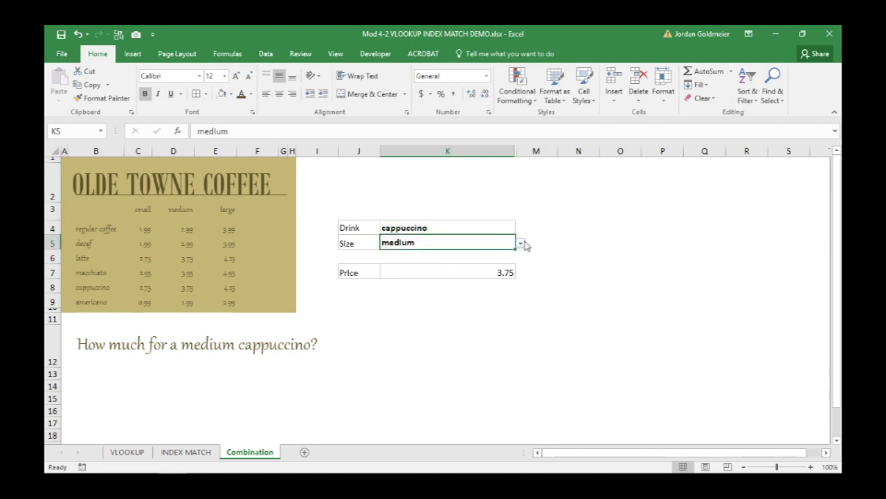
{"action": "left_click", "coordinate": [521, 245]}
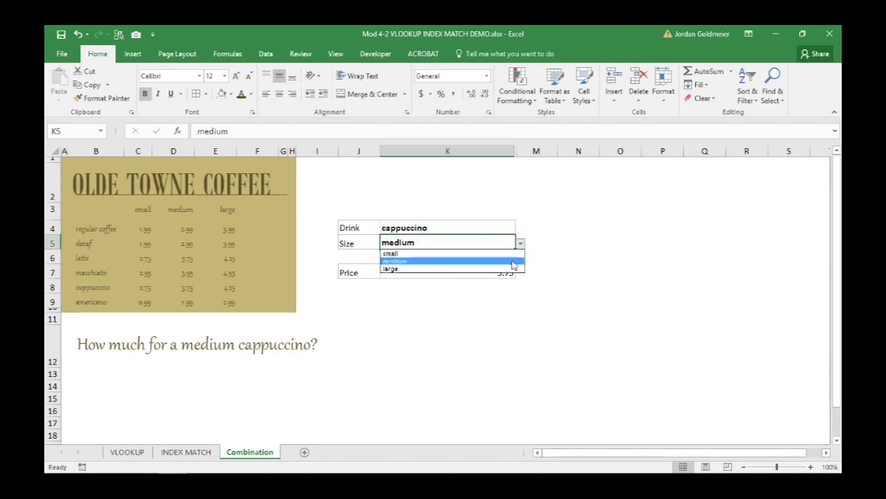
{"action": "left_click", "coordinate": [509, 265]}
{"action": "left_click", "coordinate": [512, 288]}
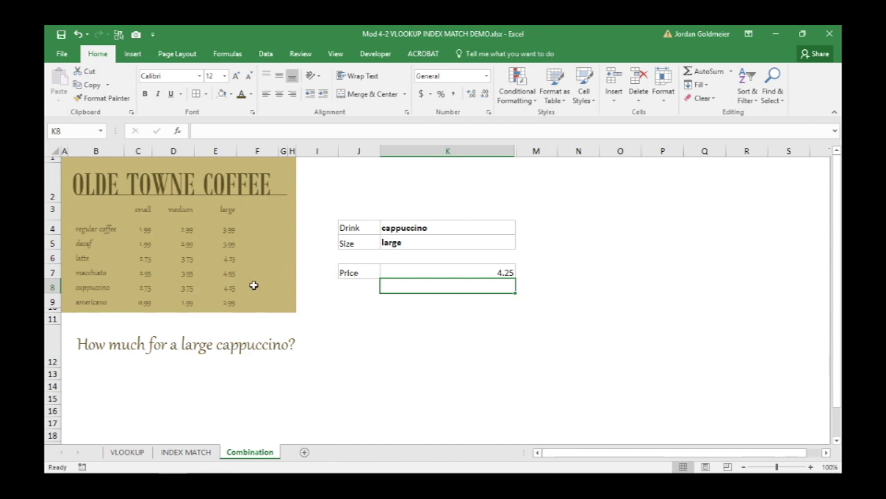
- Change the latte prices in the menu table to 5 for small, 6 for medium and 7 for large
{"action": "left_click", "coordinate": [146, 258]}
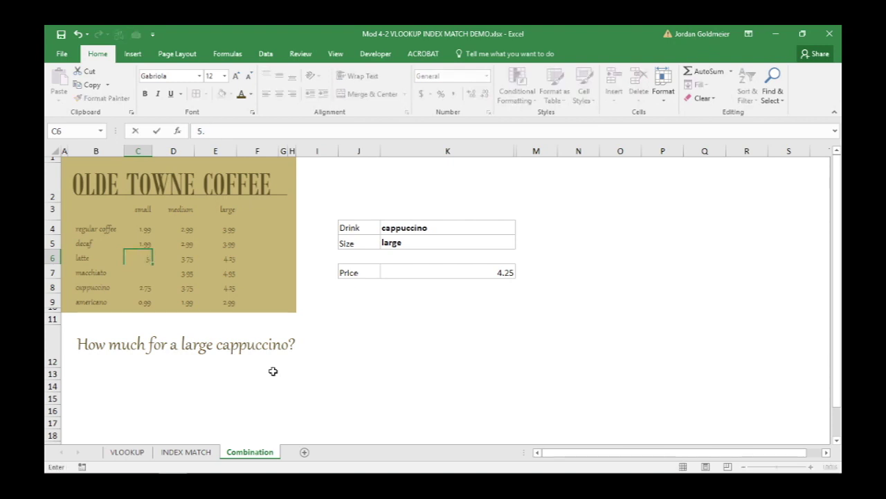
{"action": "key", "text": "Right"}
{"action": "key", "text": "BackSpace"}
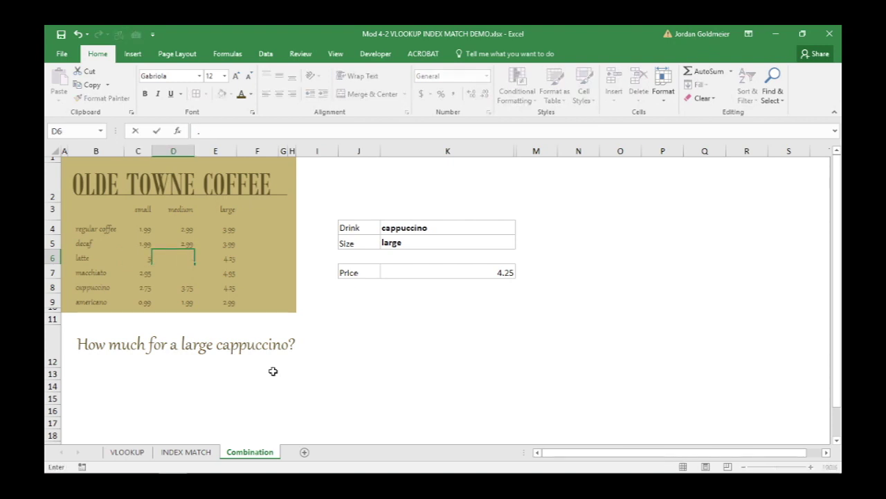
{"action": "type", "text": "6"}
{"action": "key", "text": "Tab"}
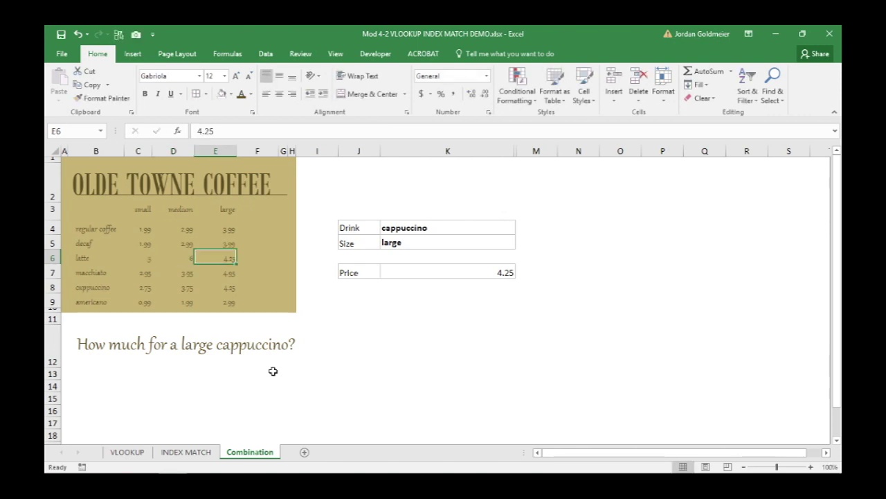
{"action": "type", "text": "7"}
{"action": "key", "text": "Tab"}
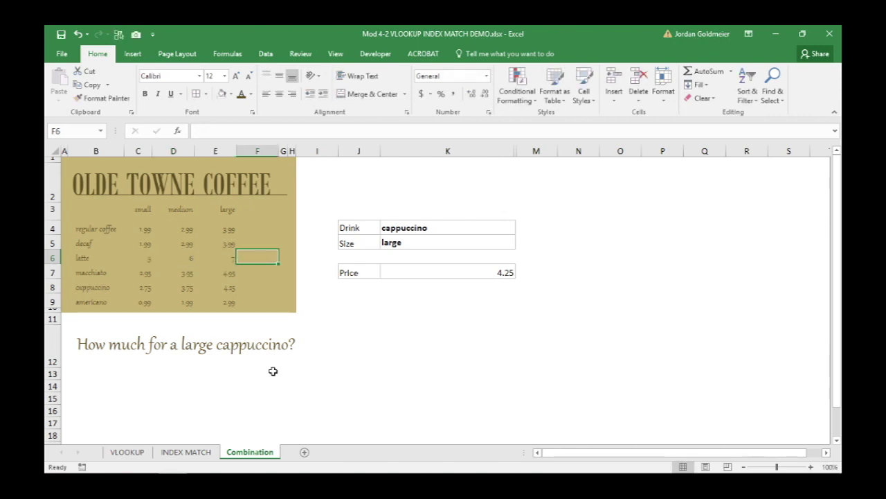
- Change the drink selection to latte and select the price cell K7 to check its formula
{"action": "left_click", "coordinate": [442, 243]}
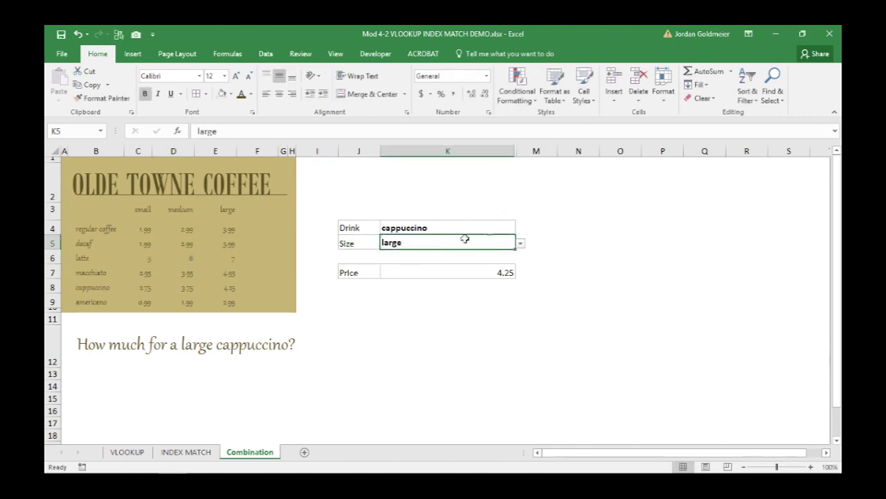
{"action": "left_click", "coordinate": [511, 229]}
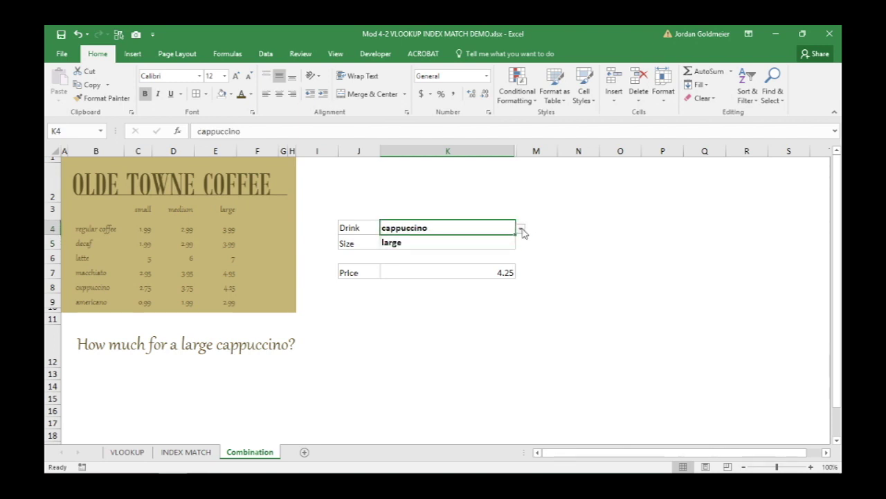
{"action": "left_click", "coordinate": [523, 234]}
{"action": "left_click", "coordinate": [443, 252]}
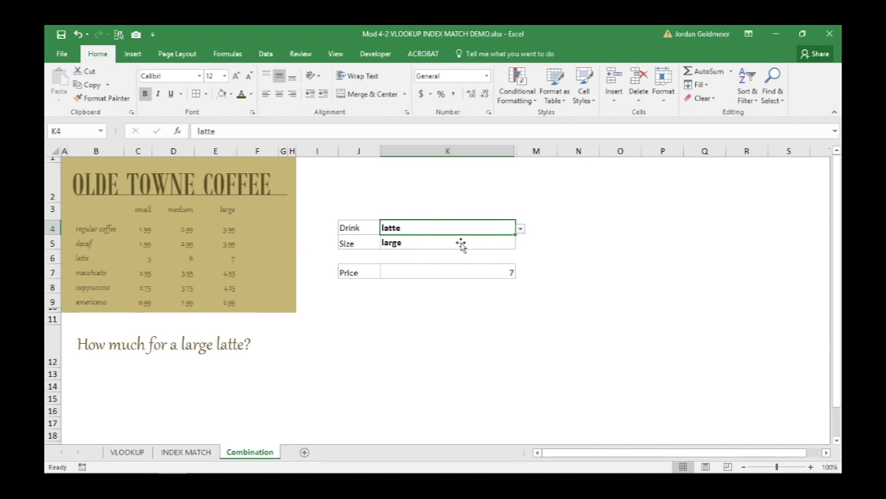
{"action": "key", "text": "Down"}
{"action": "left_click", "coordinate": [508, 281]}
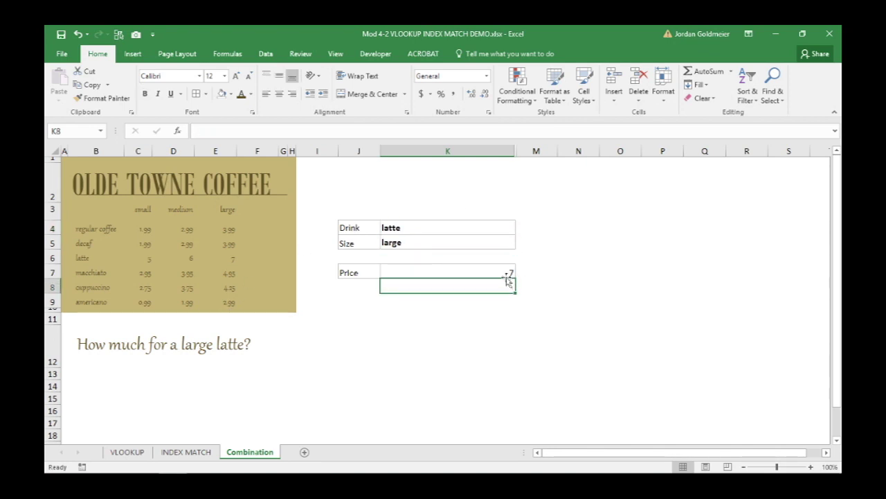
{"action": "left_click", "coordinate": [507, 272]}
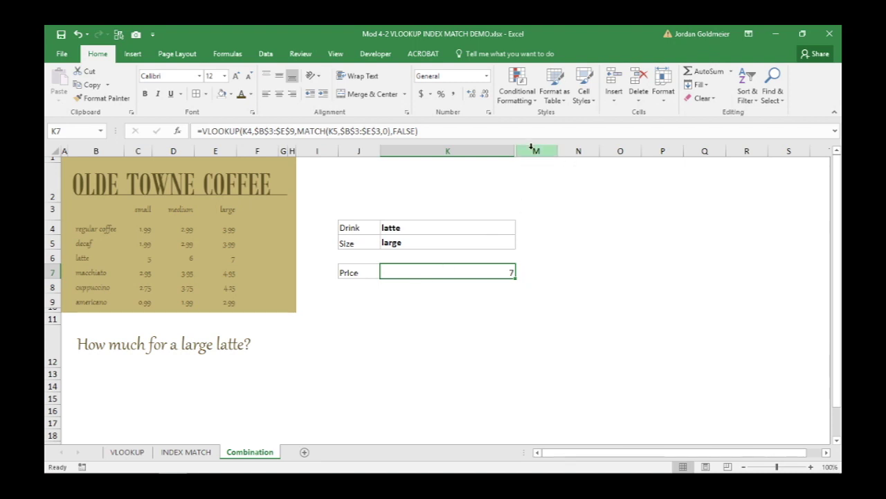
- Unhide column L between columns K and M and examine the formula in L4 that builds the question text
{"action": "left_click_drag", "start_coordinate": [531, 147], "coordinate": [501, 150]}
{"action": "right_click", "coordinate": [501, 150]}
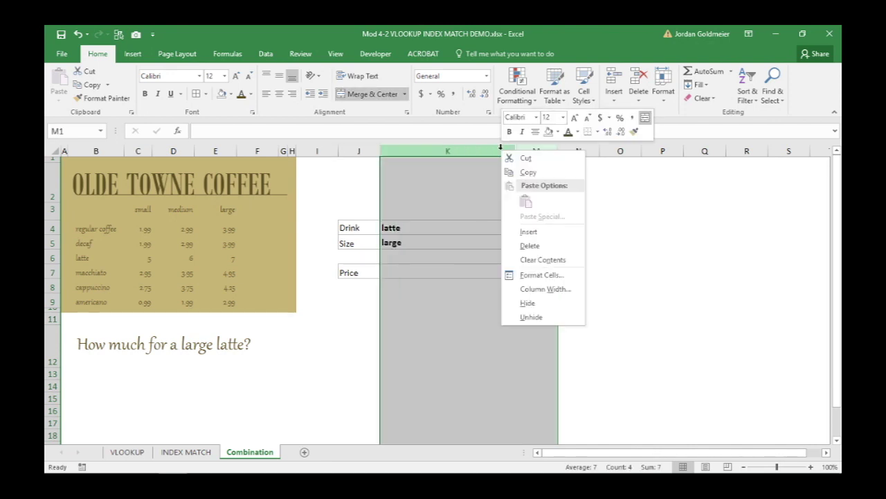
{"action": "left_click", "coordinate": [530, 318]}
{"action": "left_click", "coordinate": [619, 286]}
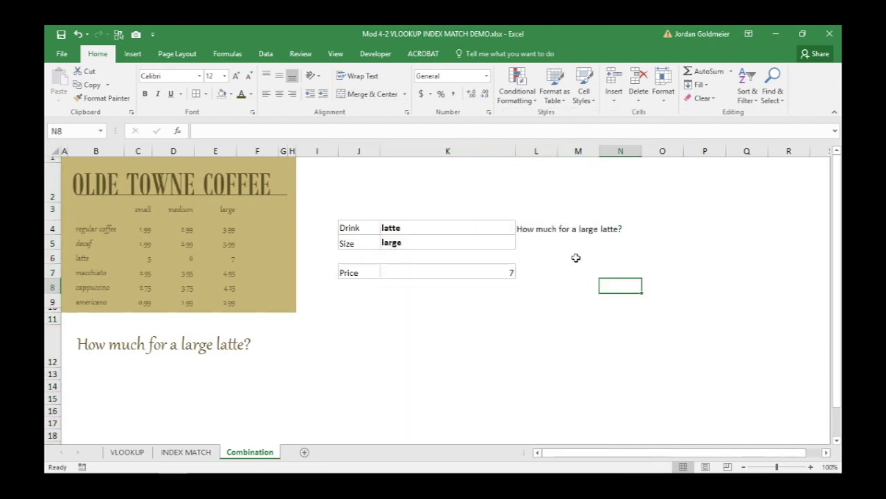
{"action": "left_click", "coordinate": [524, 228]}
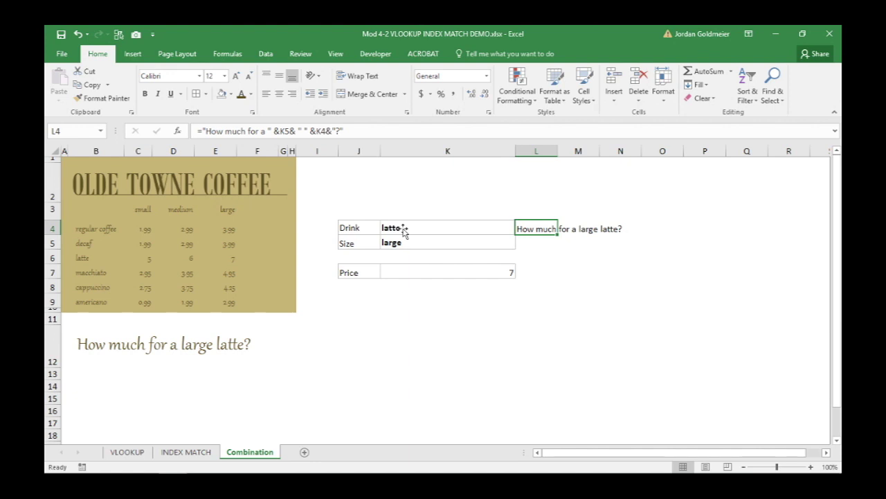
{"action": "left_click", "coordinate": [367, 131]}
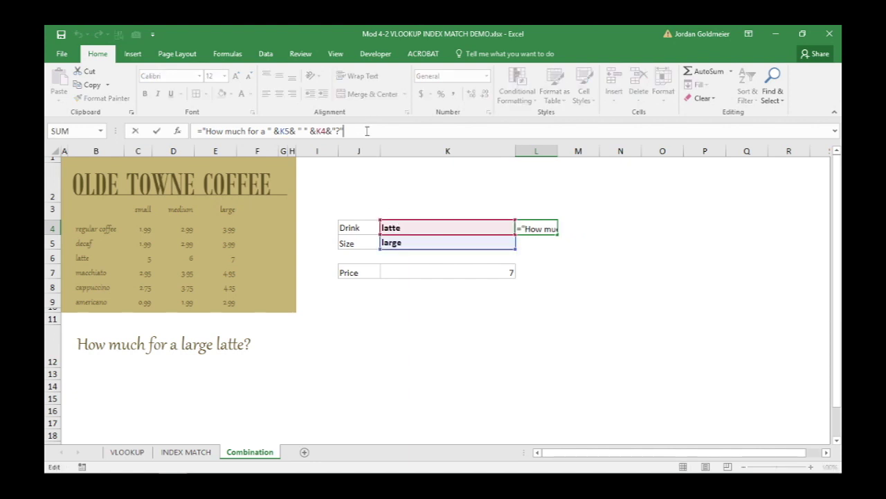
{"action": "key", "text": "ctrl+Return"}
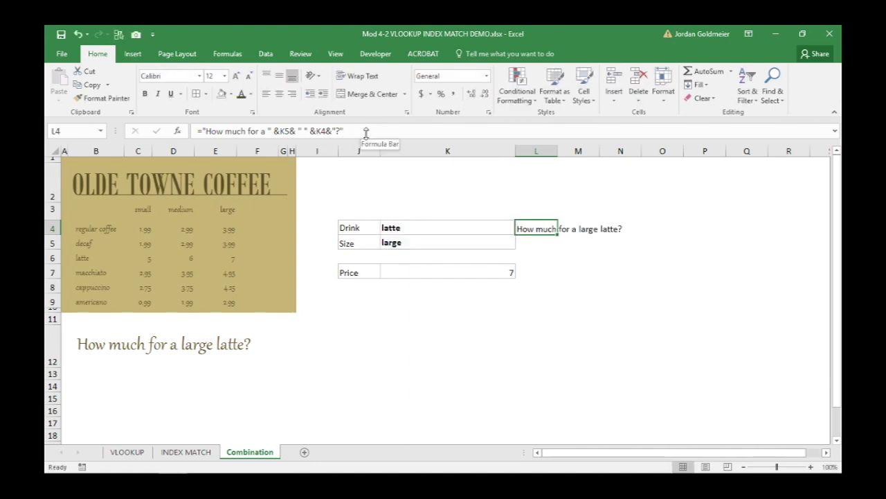
- Reference the question text in cell B12 with =L4 and hide column L
{"action": "left_click", "coordinate": [113, 339]}
{"action": "type", "text": "=L4"}
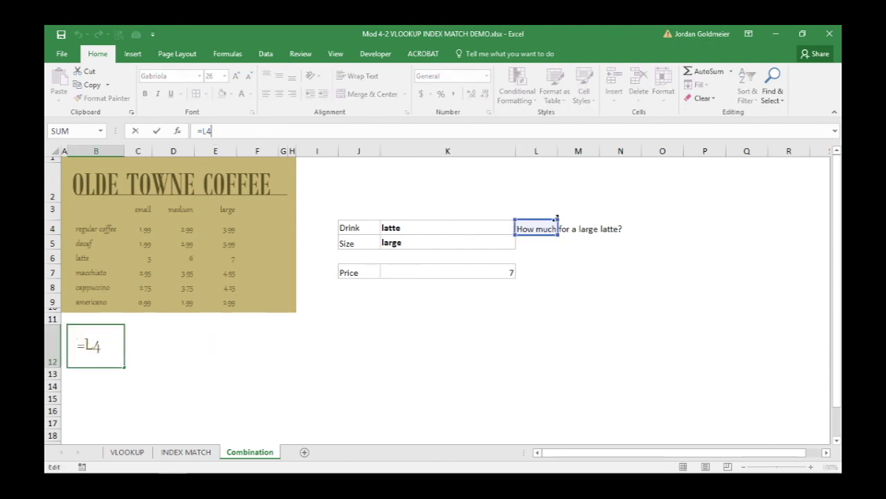
{"action": "key", "text": "ctrl+Return"}
{"action": "right_click", "coordinate": [532, 150]}
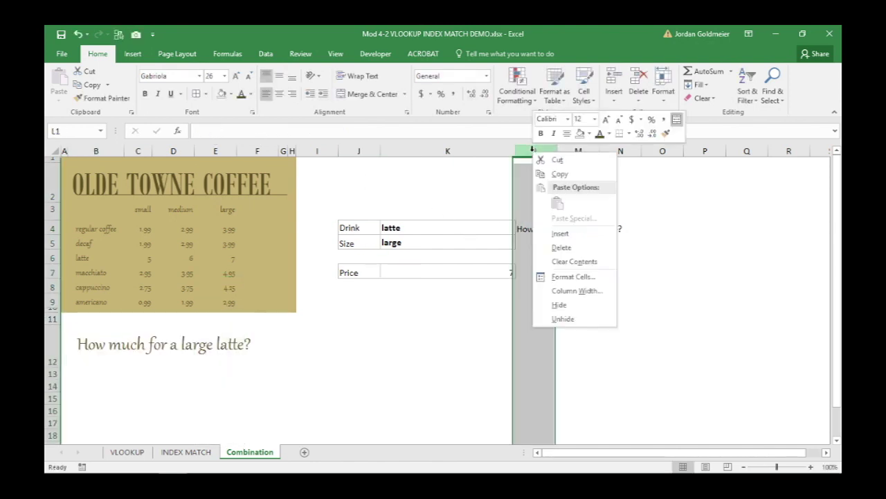
{"action": "left_click", "coordinate": [560, 305]}
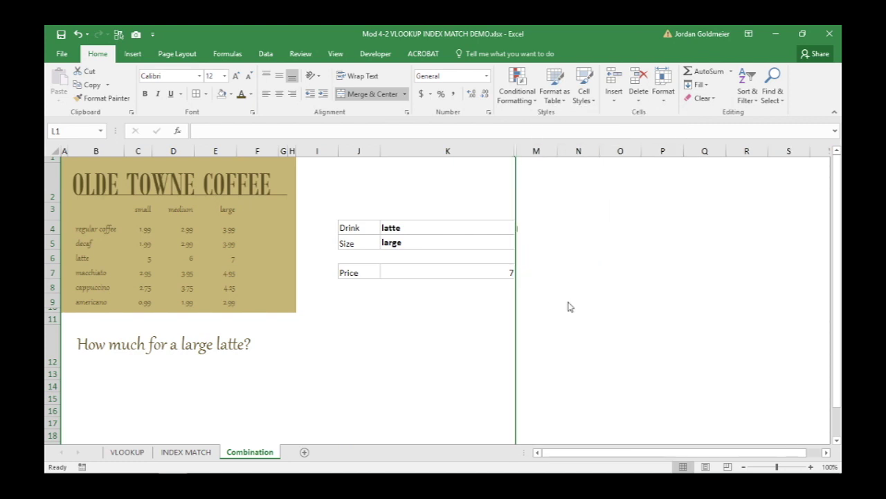
- Change the size selection in K5 to medium
{"action": "left_click", "coordinate": [487, 226]}
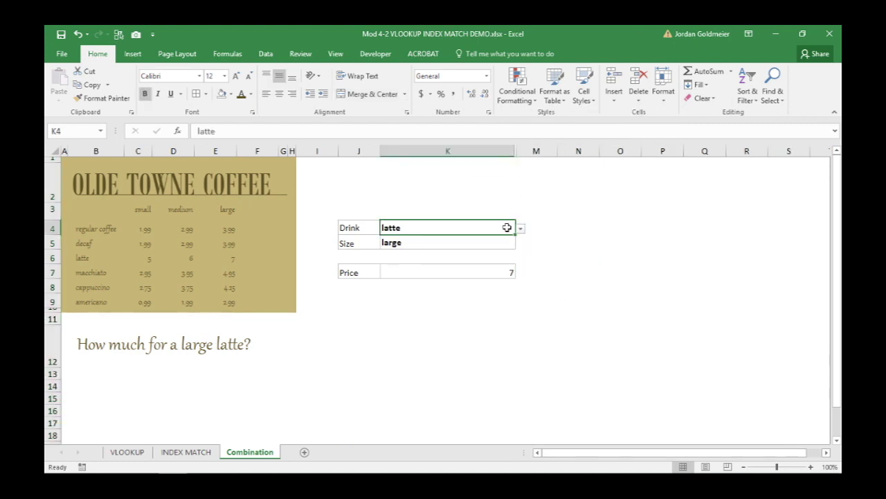
{"action": "left_click", "coordinate": [510, 242]}
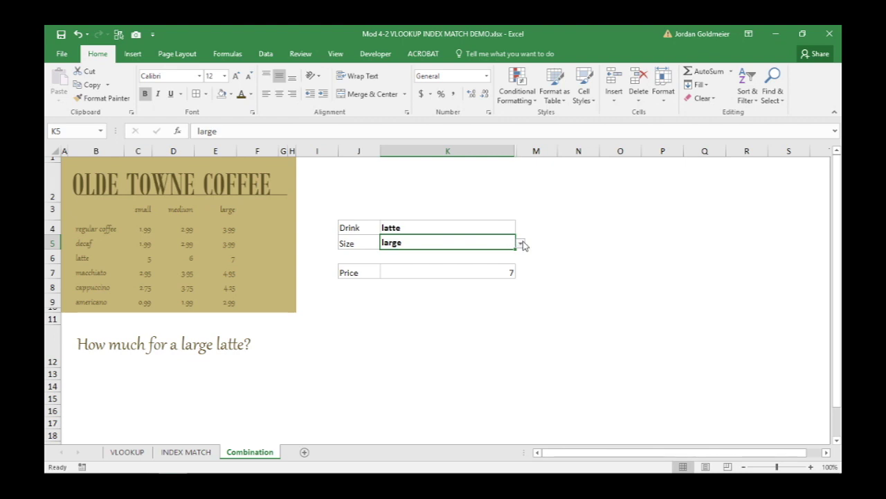
{"action": "left_click", "coordinate": [520, 243]}
{"action": "left_click", "coordinate": [504, 261]}
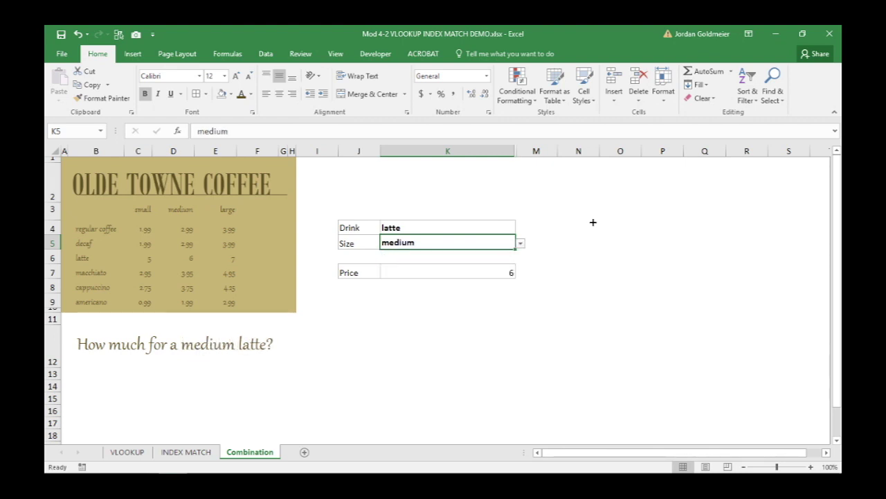
- Open the price formula in K7 to review its VLOOKUP and MATCH references
{"action": "left_click", "coordinate": [494, 270]}
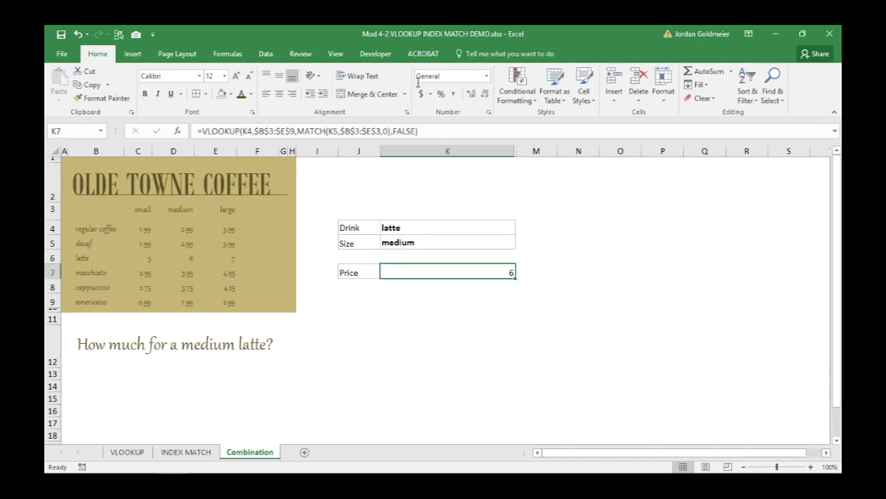
{"action": "left_click", "coordinate": [453, 131]}
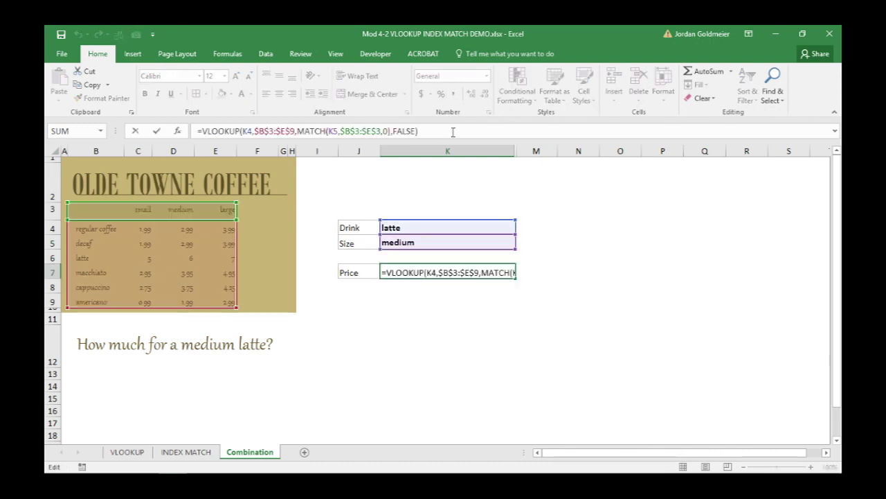